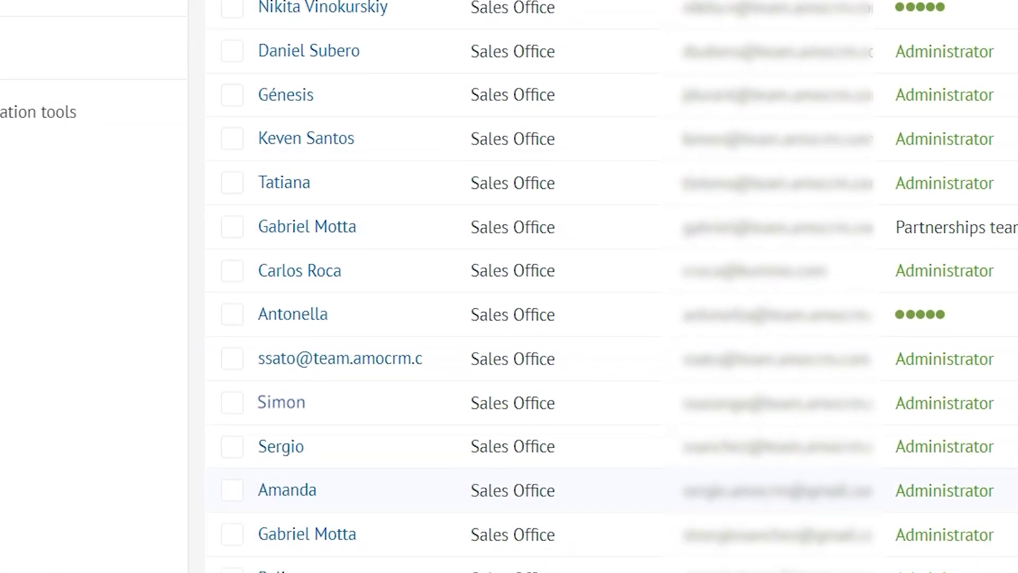
Set the selected user's Leads Export permission to Denied
{"action": "left_click", "coordinate": [246, 443]}
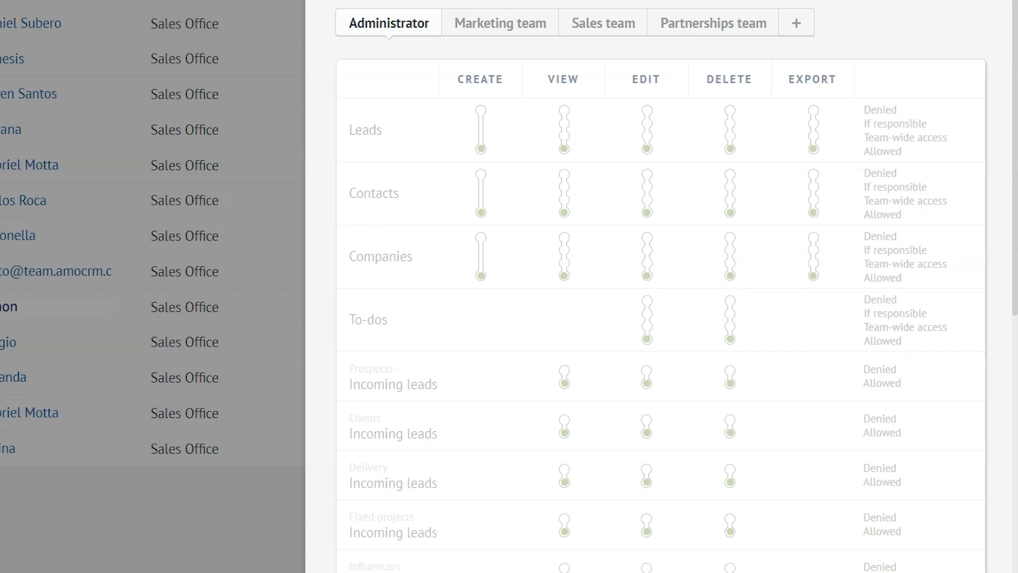
{"action": "left_click", "coordinate": [812, 109]}
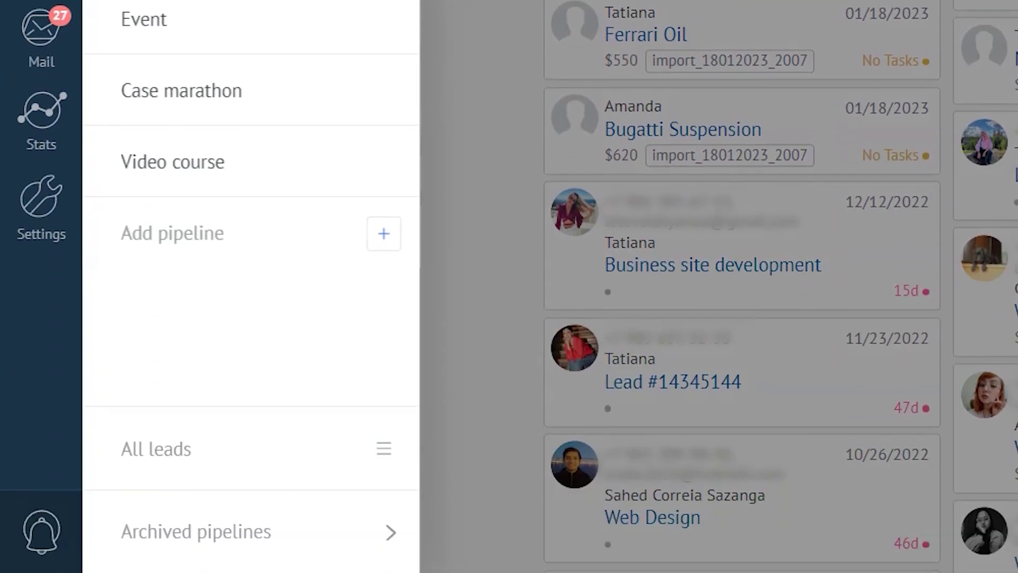
Open the Fixed projects pipeline board from the archived pipelines list
{"action": "left_click", "coordinate": [228, 529]}
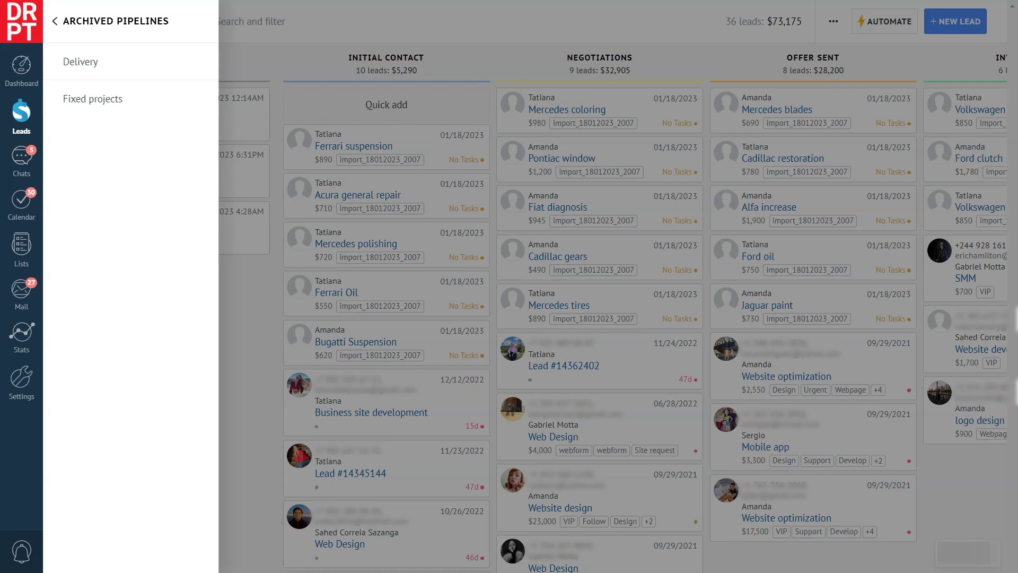
{"action": "left_click", "coordinate": [96, 97]}
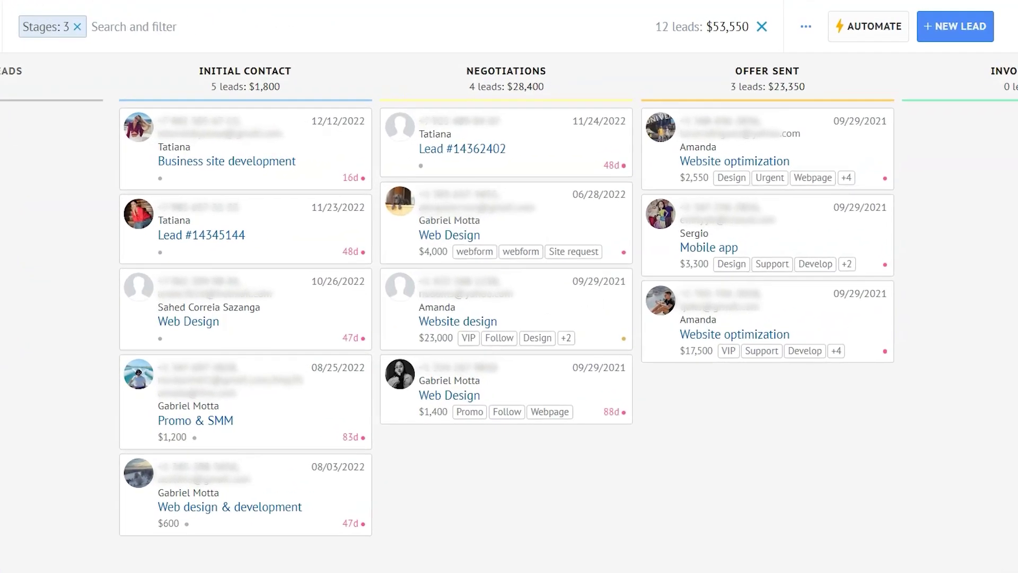
Export the leads to Excel with the scope set to 'All (filter applied)'
{"action": "left_click", "coordinate": [844, 22]}
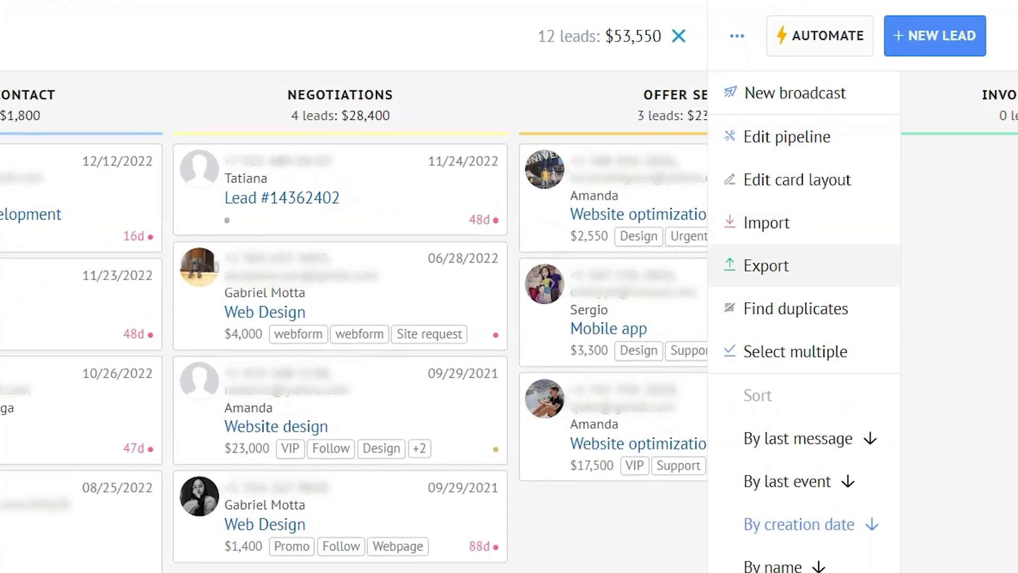
{"action": "left_click", "coordinate": [766, 265]}
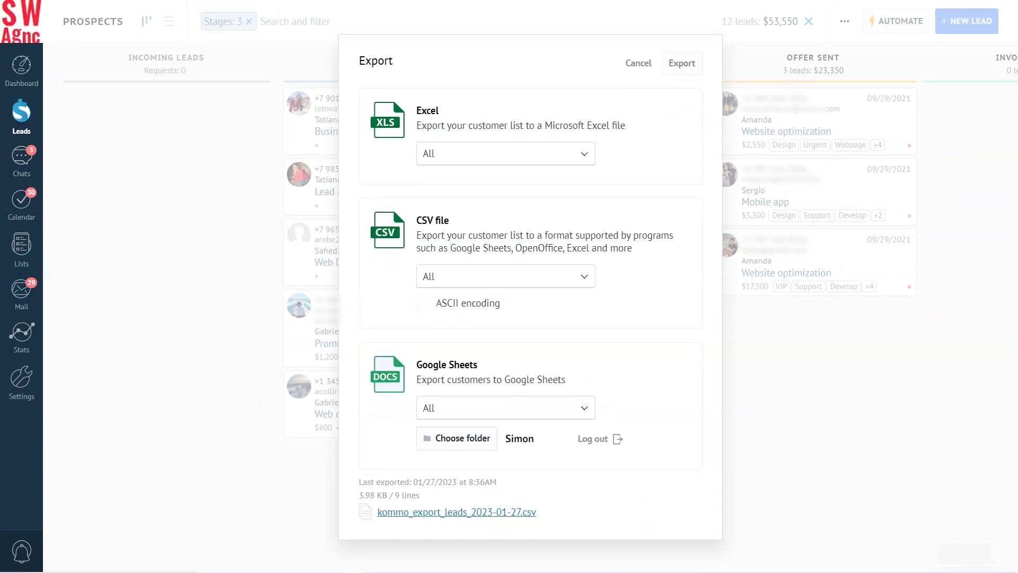
{"action": "left_click", "coordinate": [510, 153]}
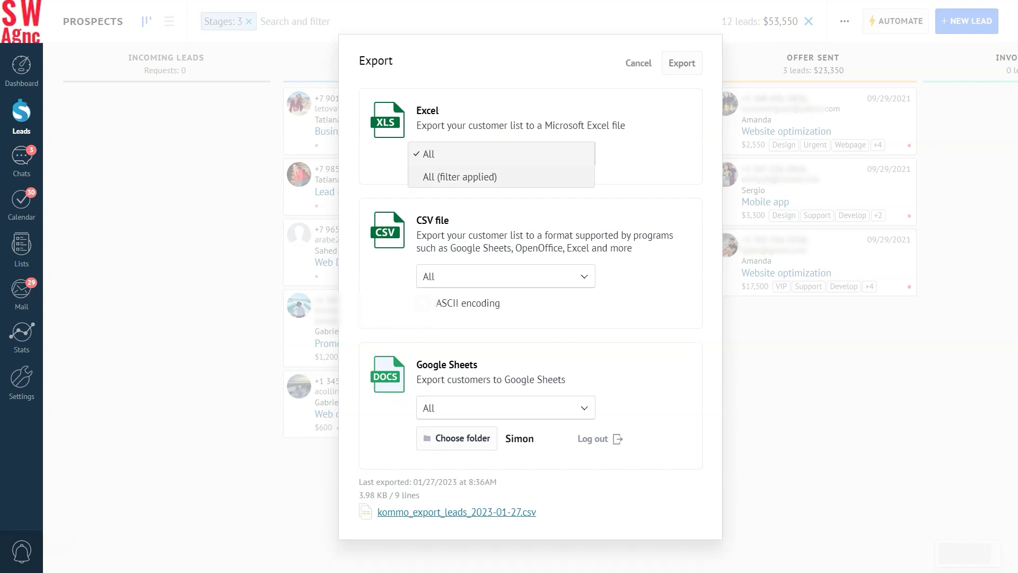
{"action": "left_click", "coordinate": [485, 176]}
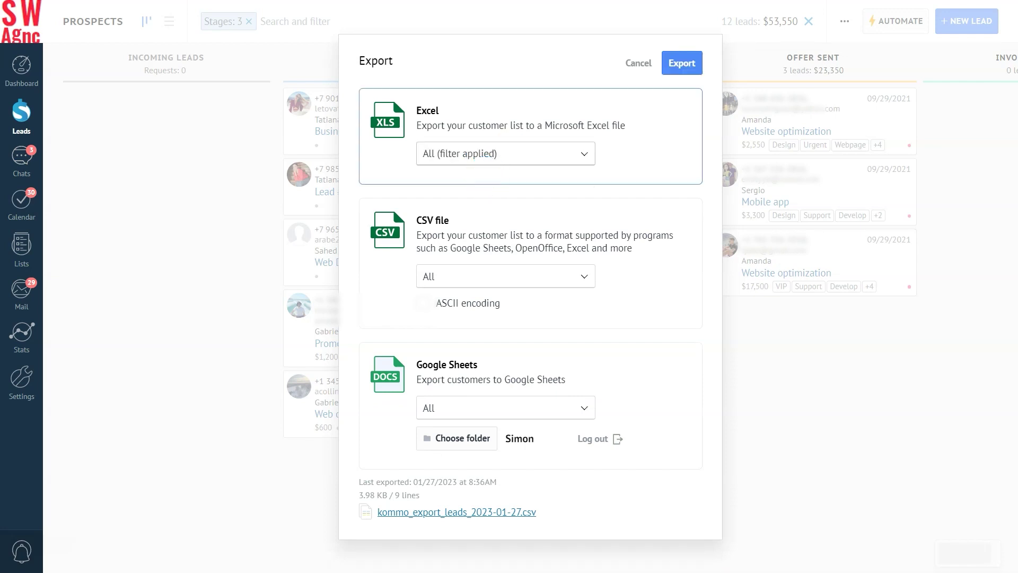
{"action": "left_click", "coordinate": [681, 62]}
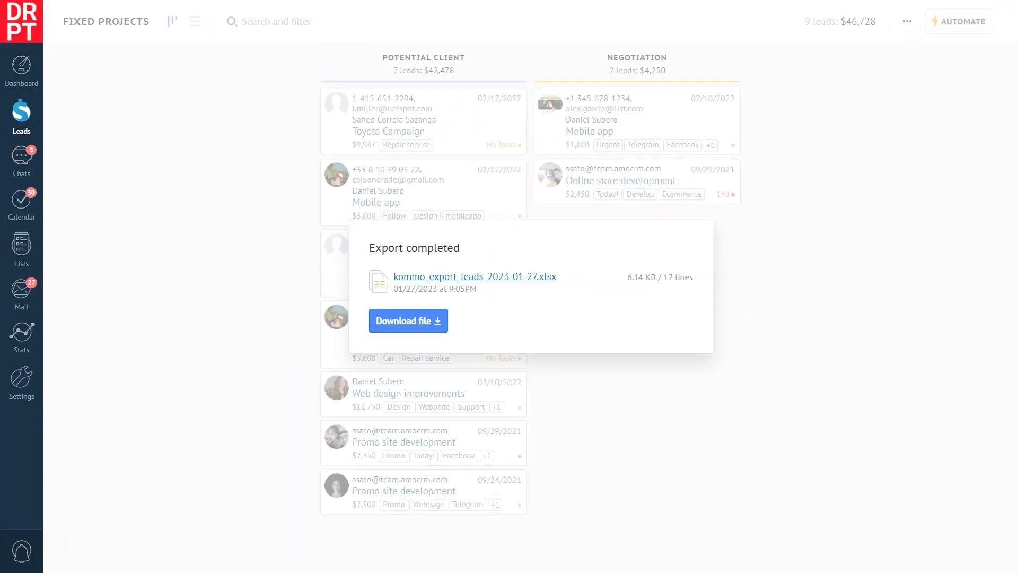
Download the completed leads export file
{"action": "left_click", "coordinate": [406, 320]}
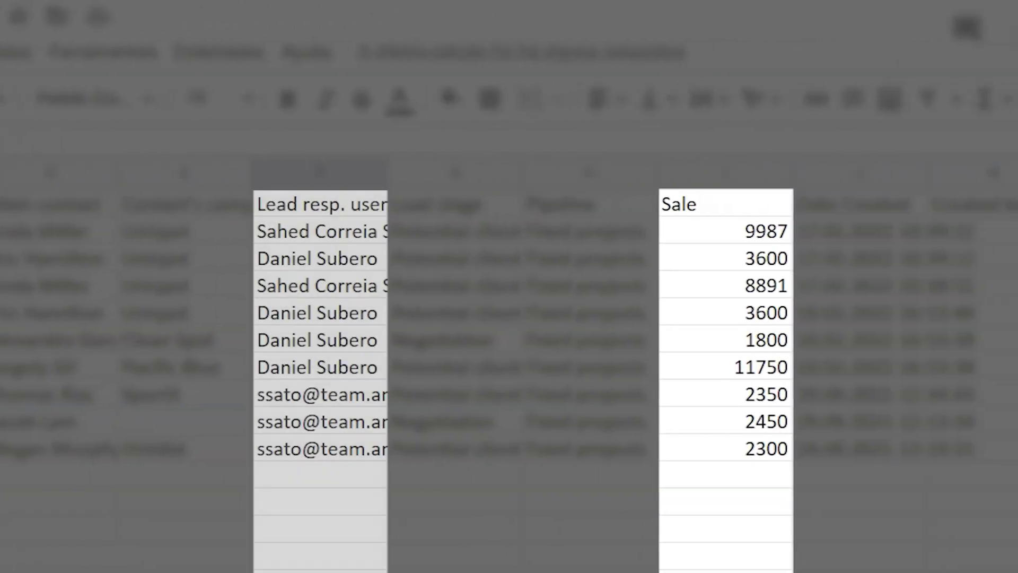
Scroll right through the exported lead columns in Google Sheets
{"action": "scroll", "coordinate": [509, 372], "scroll_direction": "right", "scroll_amount": 10}
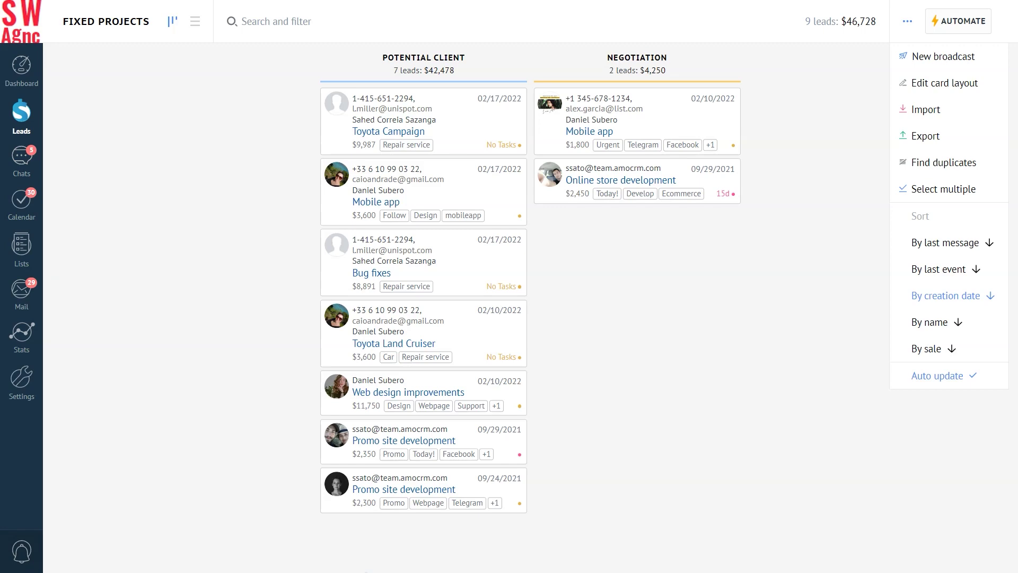
Export all leads as an ASCII-encoded CSV and download the file
{"action": "left_click", "coordinate": [938, 135]}
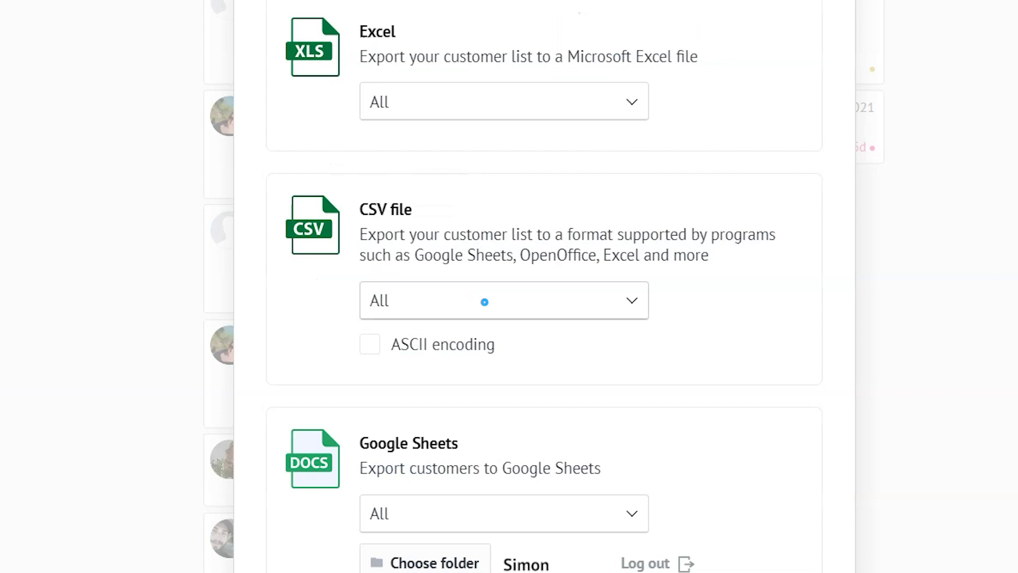
{"action": "left_click", "coordinate": [484, 302]}
{"action": "key", "text": "Escape"}
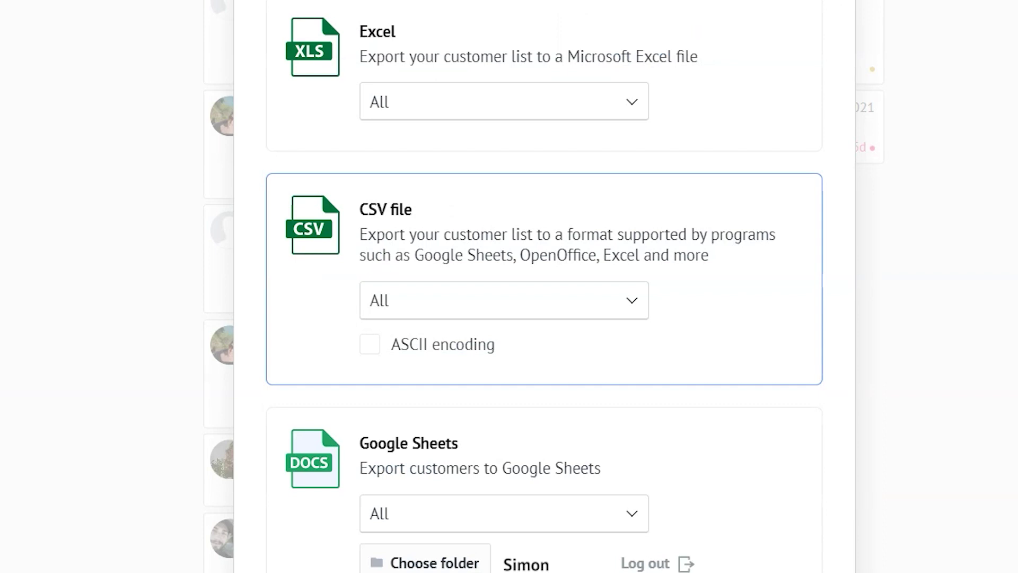
{"action": "left_click", "coordinate": [370, 343]}
{"action": "left_click", "coordinate": [736, 16]}
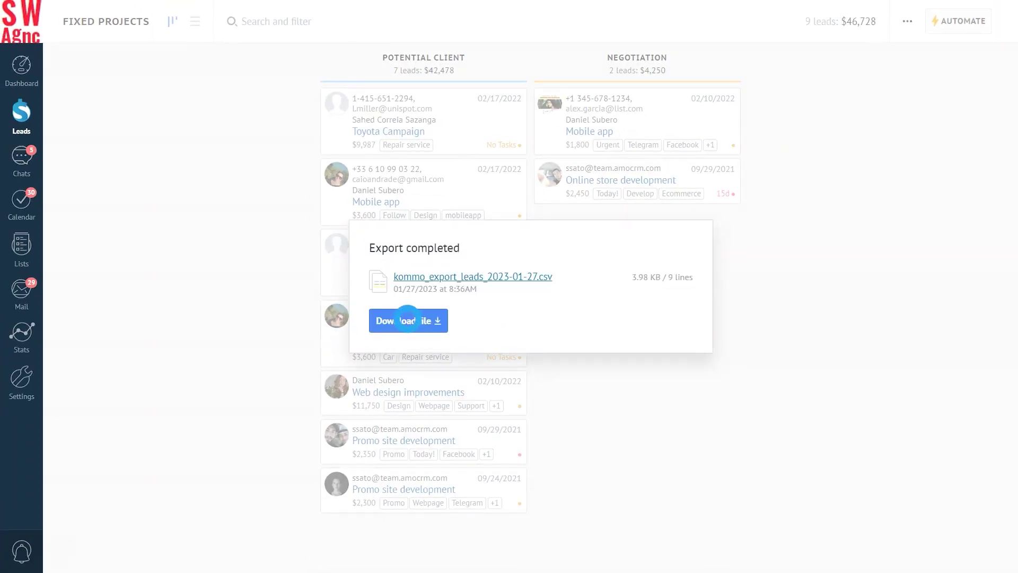
{"action": "left_click", "coordinate": [408, 321]}
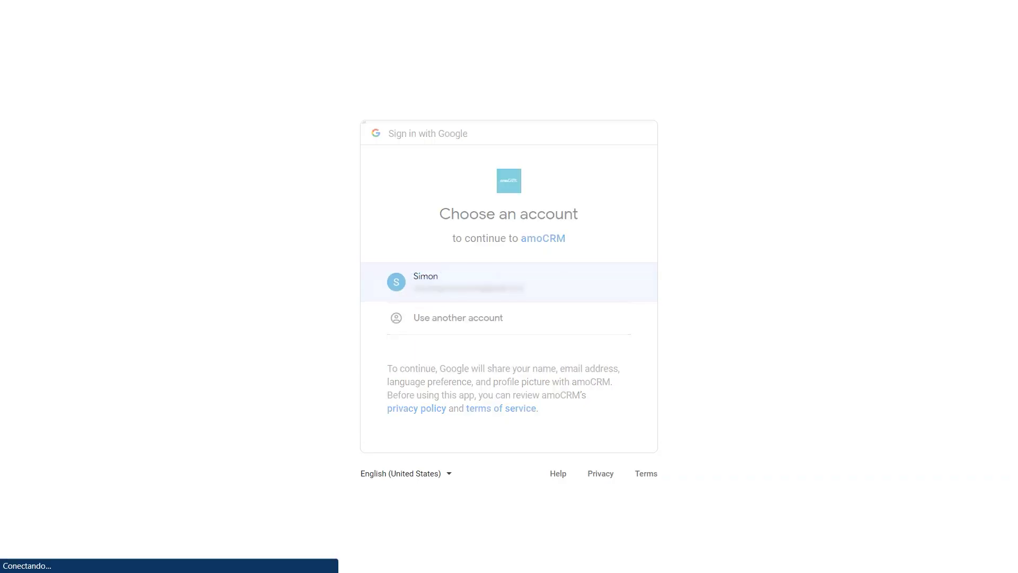
Allow amoCRM Google Drive access and bring up the folder picker for the Sheets export
{"action": "left_click", "coordinate": [569, 449]}
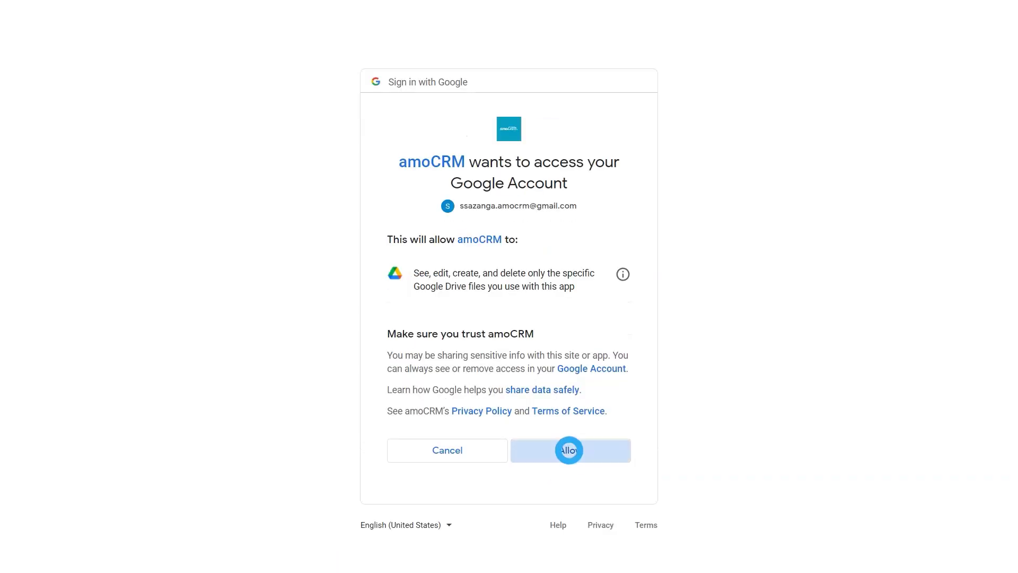
{"action": "left_click", "coordinate": [443, 436]}
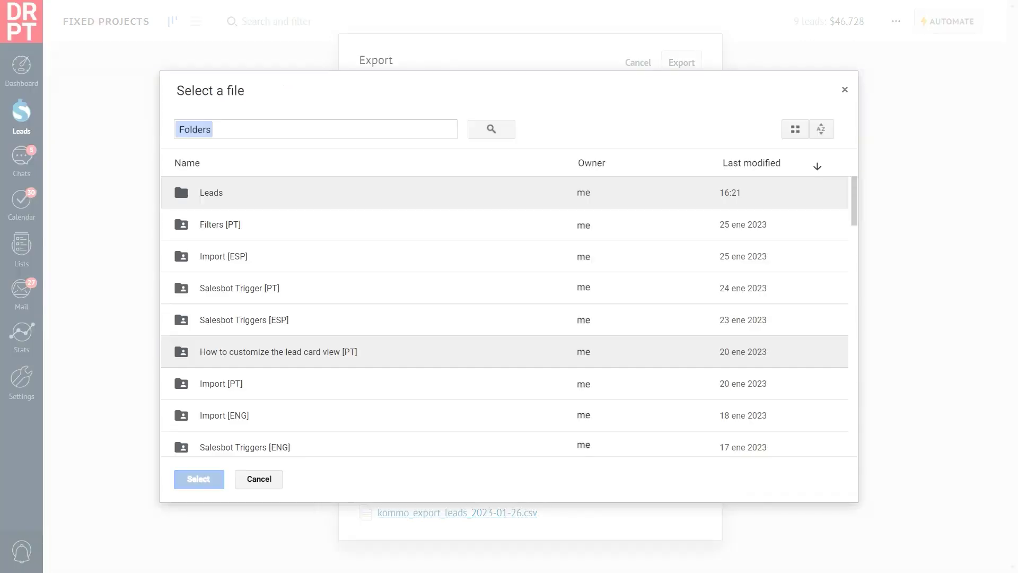
Export the leads to a Google Sheet in the Leads folder and open it
{"action": "left_click", "coordinate": [211, 191]}
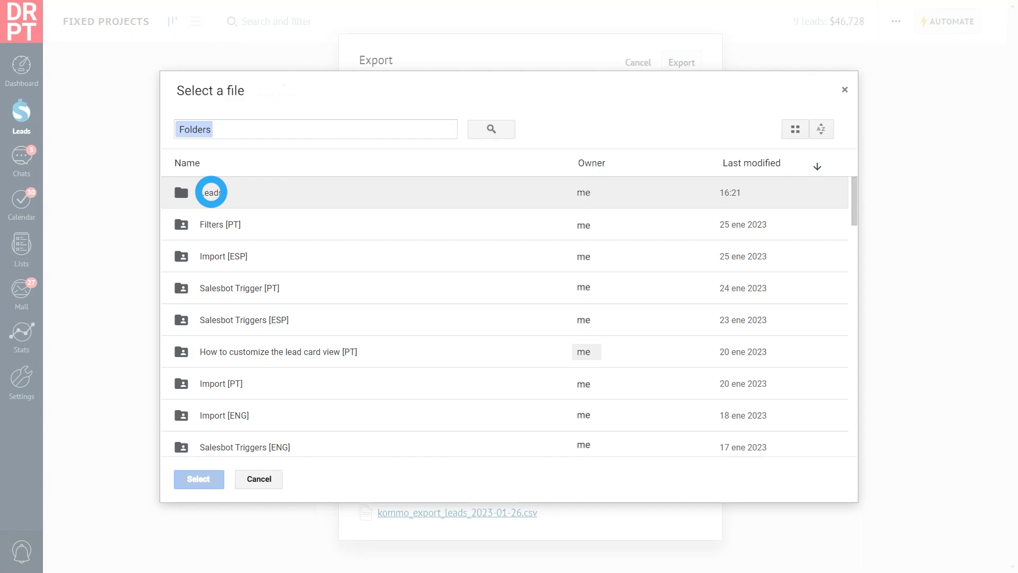
{"action": "left_click", "coordinate": [199, 479]}
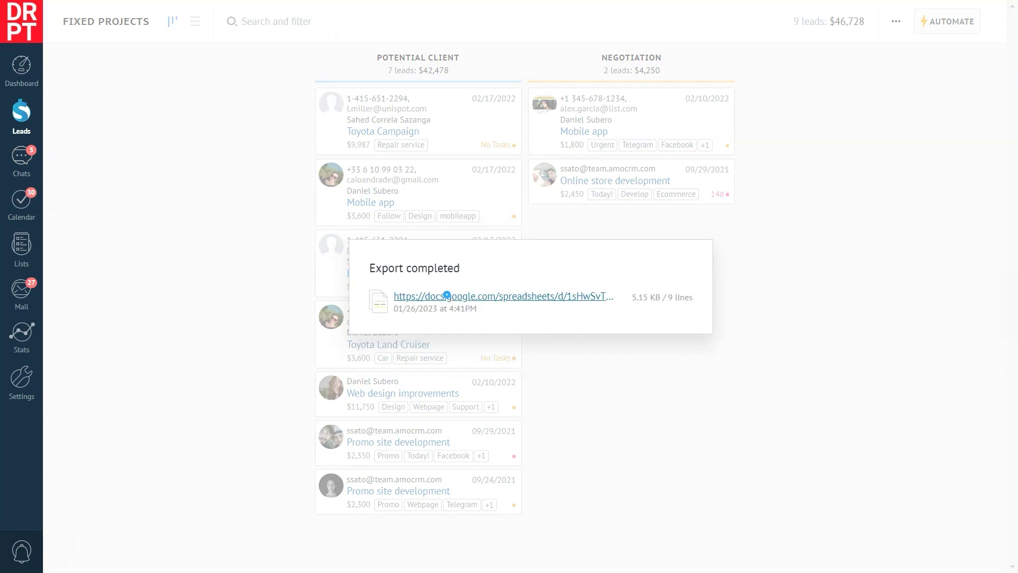
{"action": "left_click", "coordinate": [447, 294]}
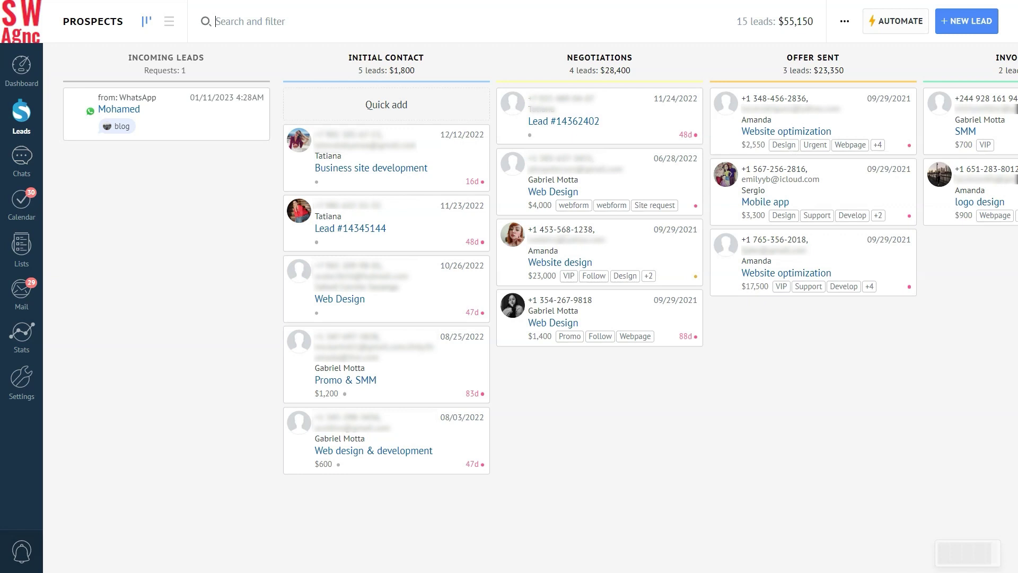
Filter the leads board by stage, excluding Incoming leads and Invoice sent
{"action": "left_click", "coordinate": [261, 22]}
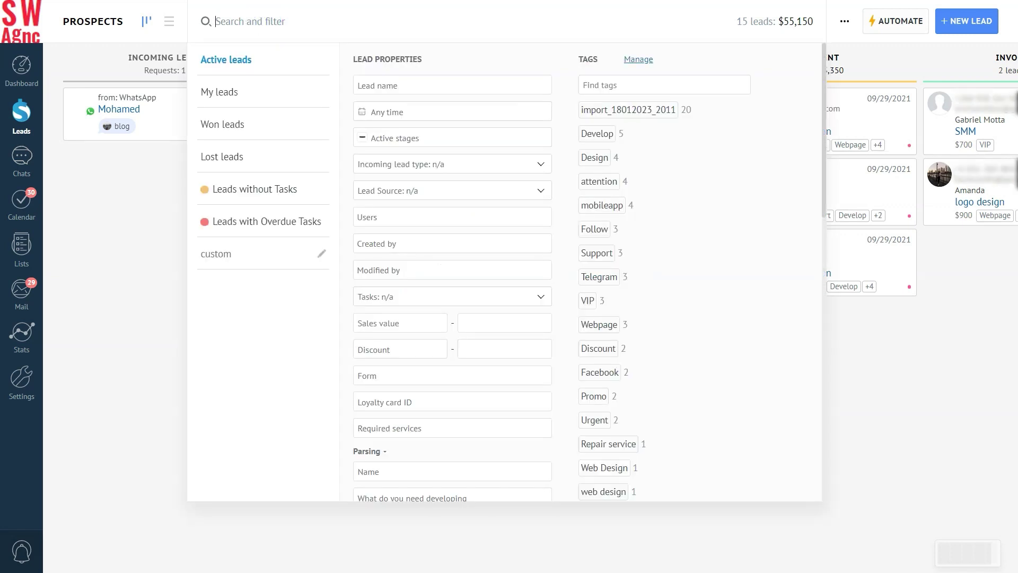
{"action": "left_click", "coordinate": [388, 139]}
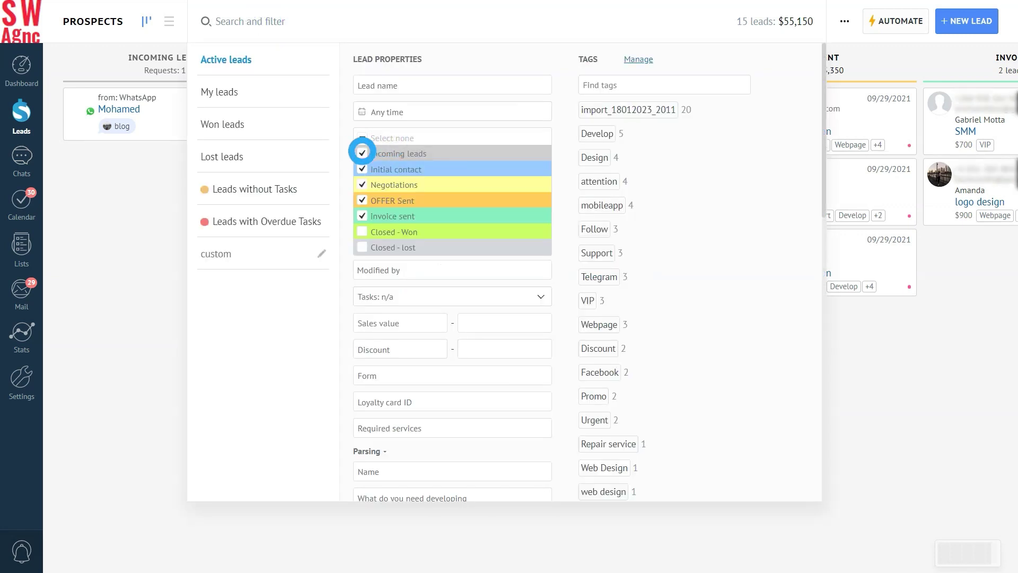
{"action": "left_click", "coordinate": [362, 153]}
{"action": "left_click", "coordinate": [361, 216]}
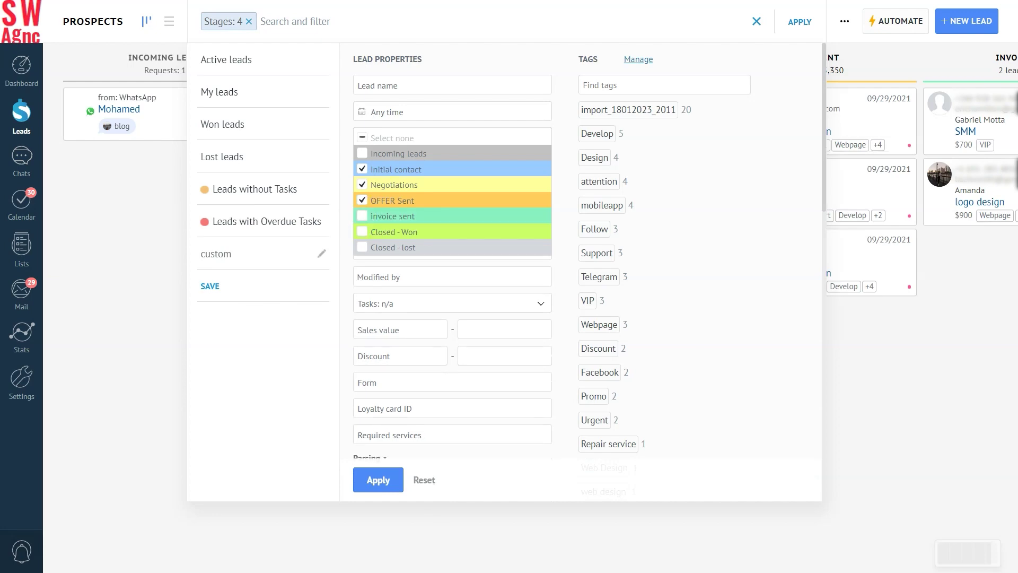
{"action": "left_click", "coordinate": [378, 479]}
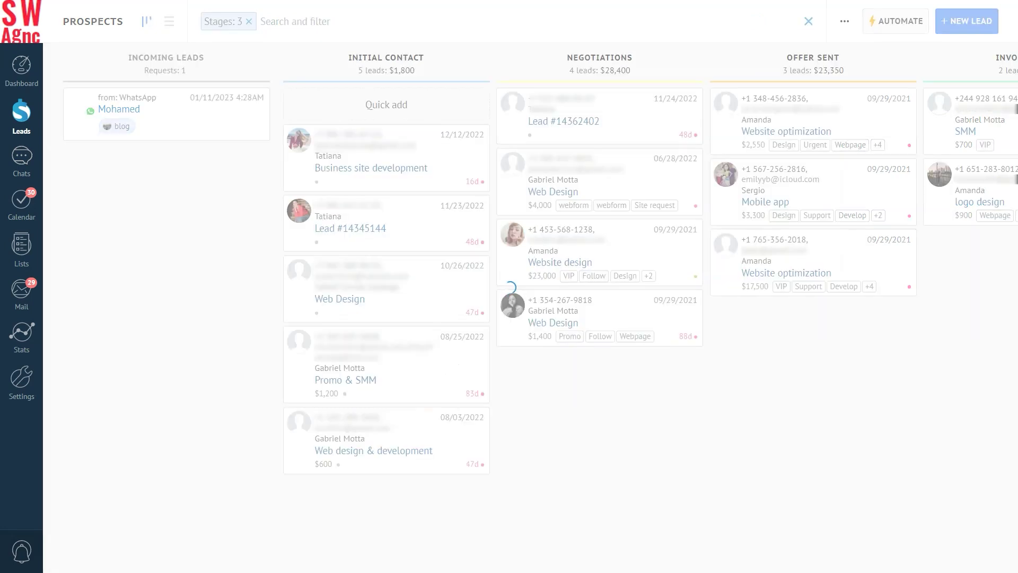
Set the leads Excel export scope to 'All (filter applied)'
{"action": "left_click", "coordinate": [844, 21]}
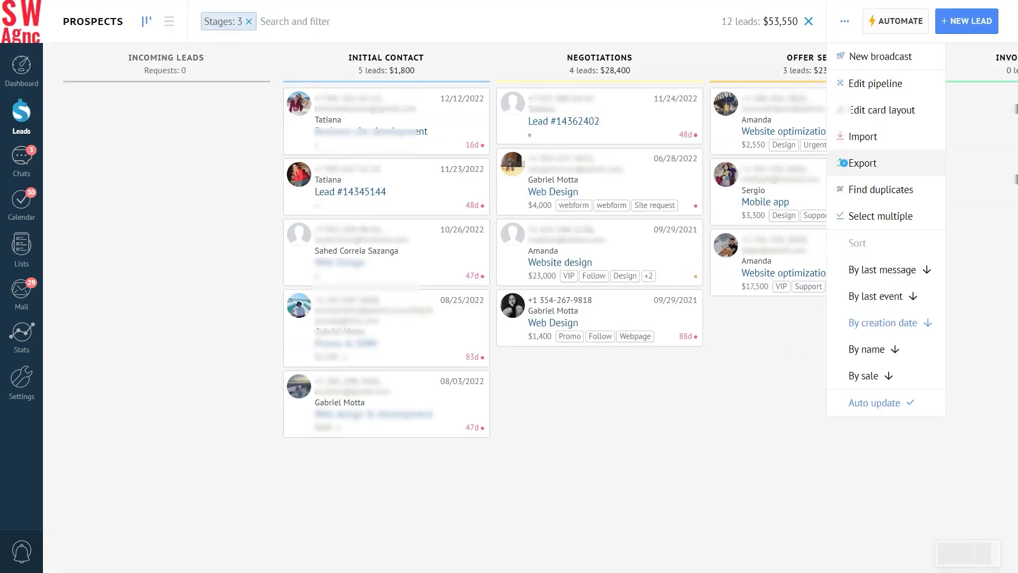
{"action": "left_click", "coordinate": [844, 163]}
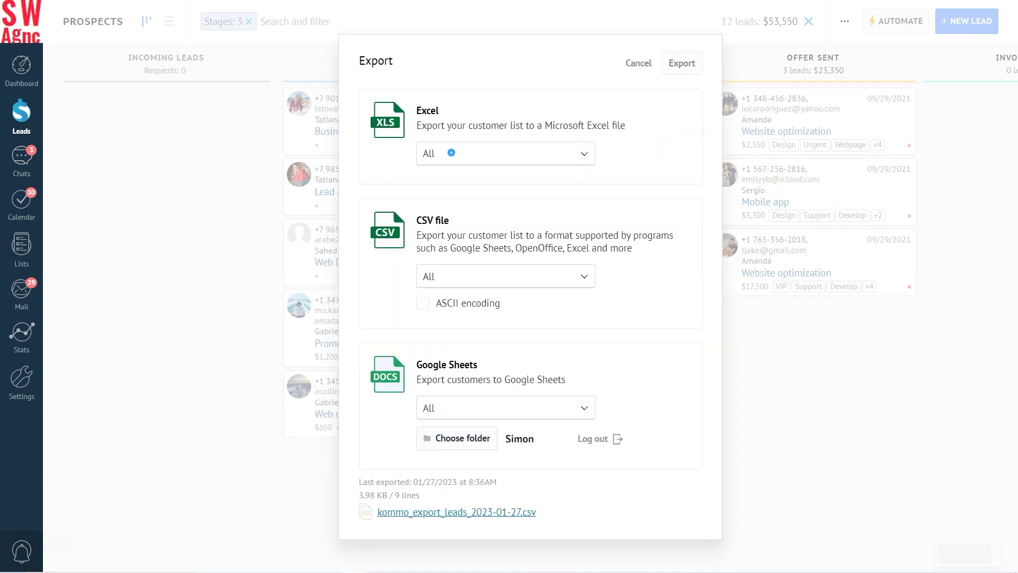
{"action": "left_click", "coordinate": [451, 153]}
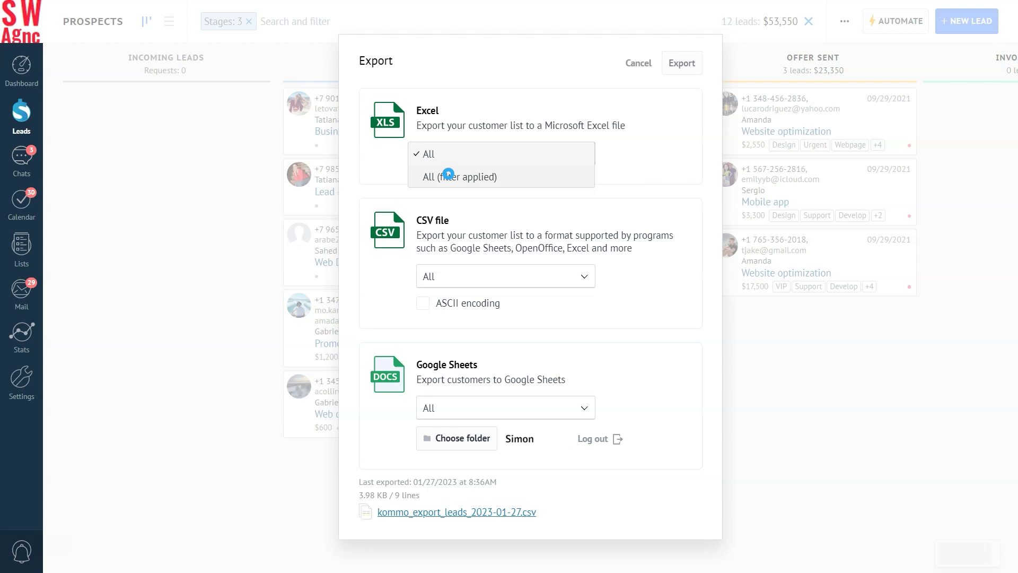
{"action": "left_click", "coordinate": [448, 175]}
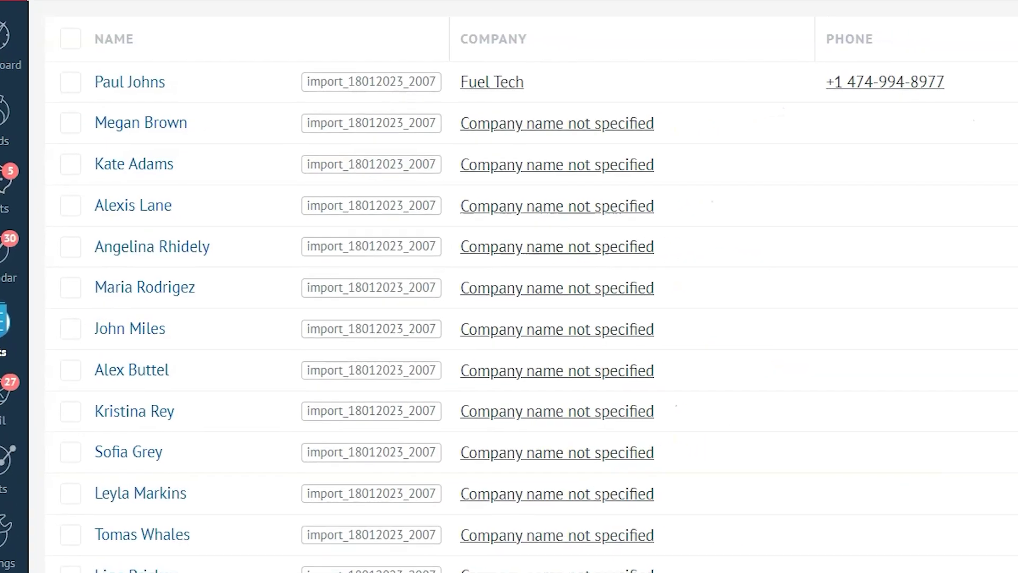
Open the ⋯ actions menu on the All contacts and companies list
{"action": "left_click", "coordinate": [816, 32]}
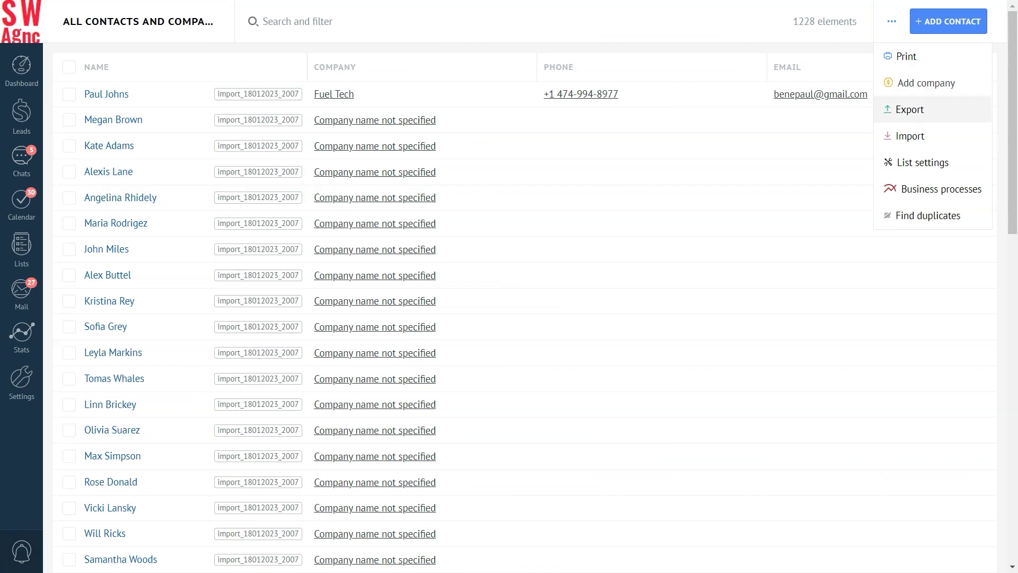
Export the Kommo contacts in vCard format and download the resulting file
{"action": "left_click", "coordinate": [924, 108]}
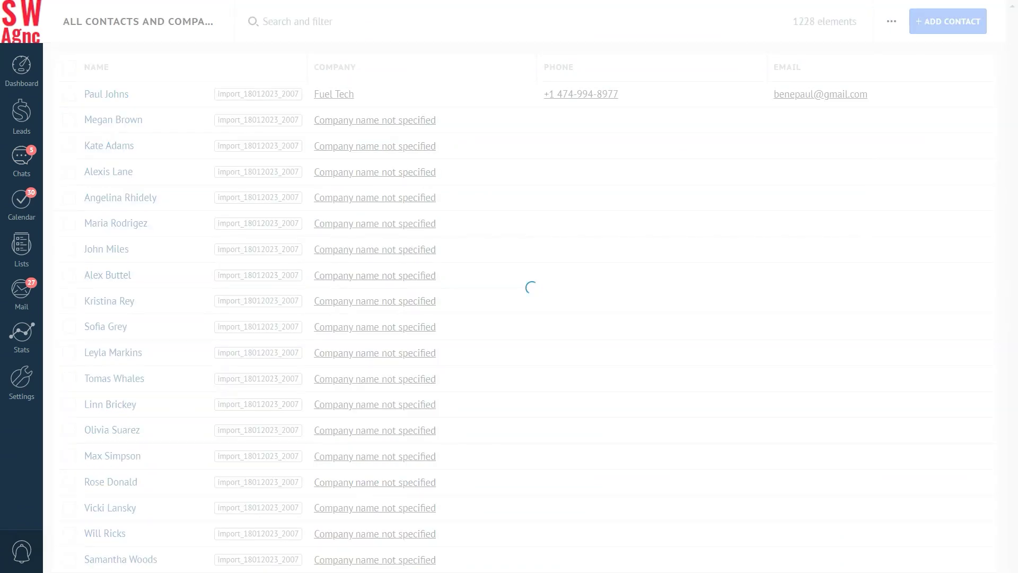
{"action": "scroll", "coordinate": [528, 287], "scroll_direction": "down", "scroll_amount": 2}
{"action": "left_click", "coordinate": [498, 393]}
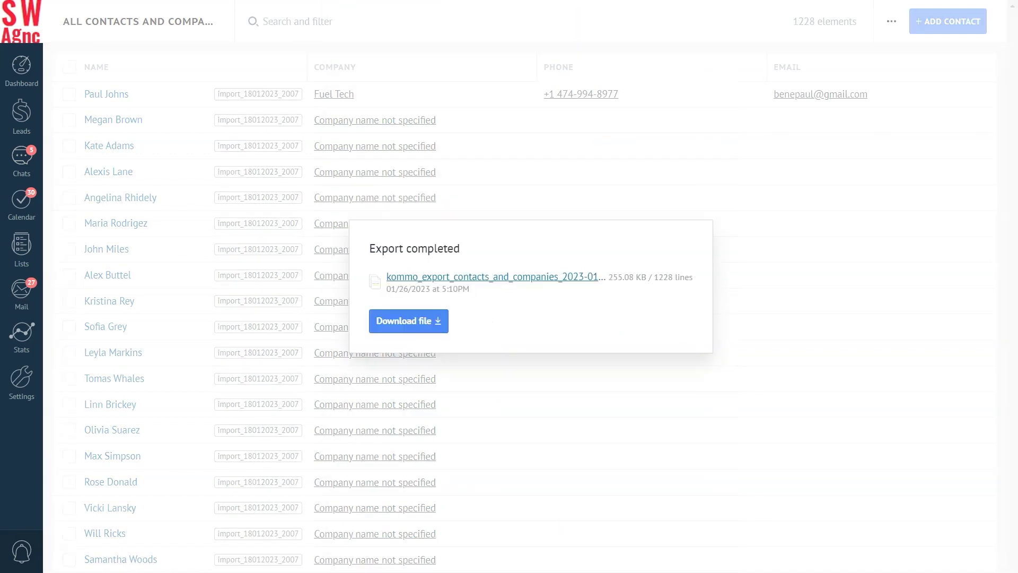
{"action": "left_click", "coordinate": [406, 321]}
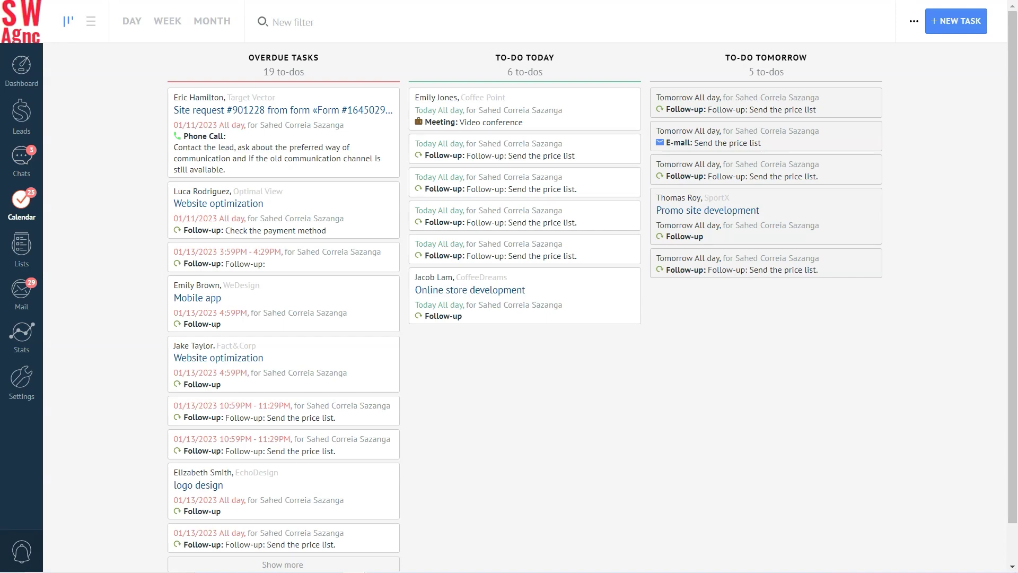
Bring up the task Export dialog from the tasks calendar's ⋯ menu
{"action": "left_click", "coordinate": [913, 21]}
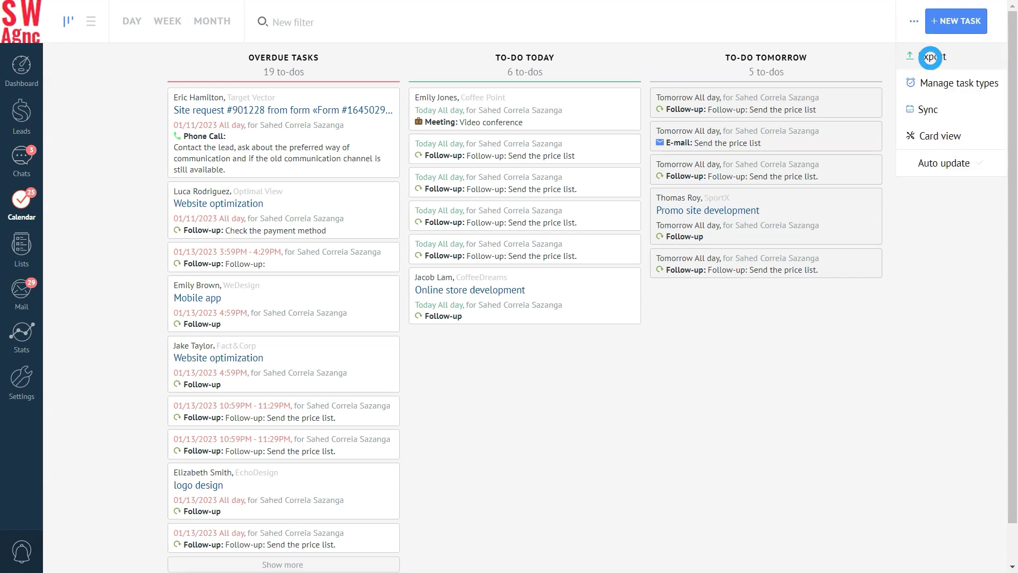
{"action": "left_click", "coordinate": [931, 57]}
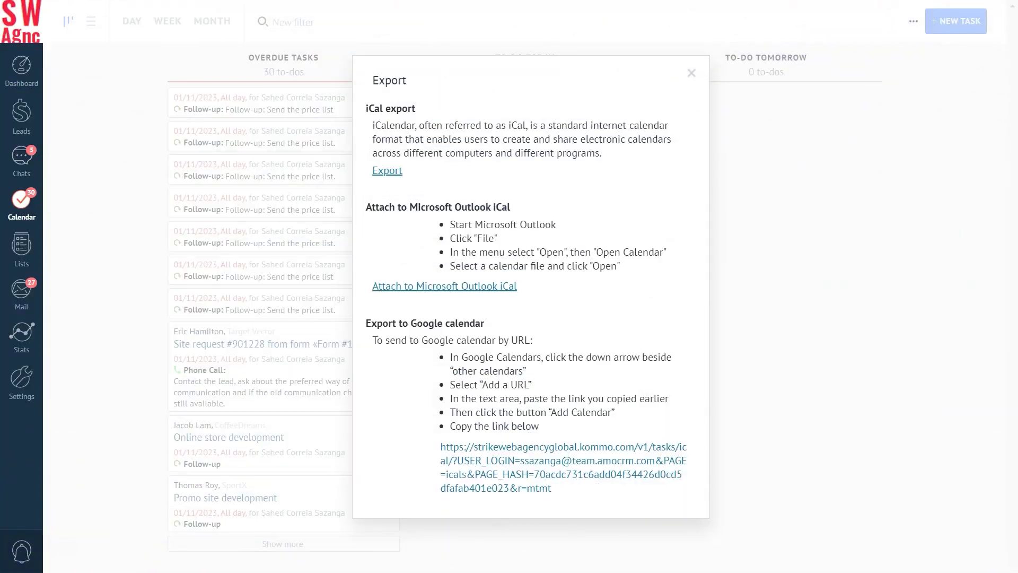
Export tasks via iCal, then check the Website optimization and Promo site development calls in iCloud
{"action": "left_click", "coordinate": [389, 169]}
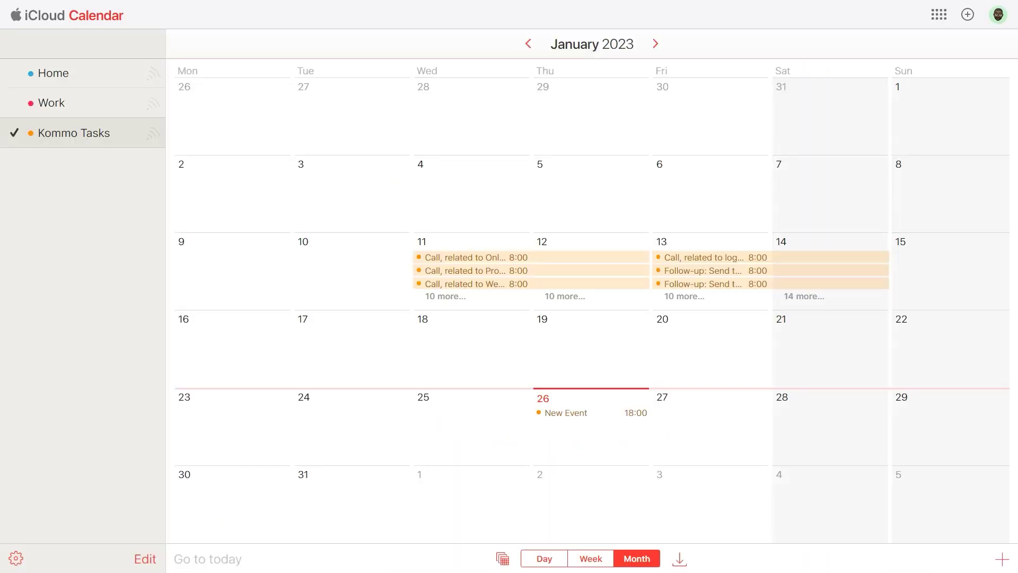
{"action": "double_click", "coordinate": [464, 284]}
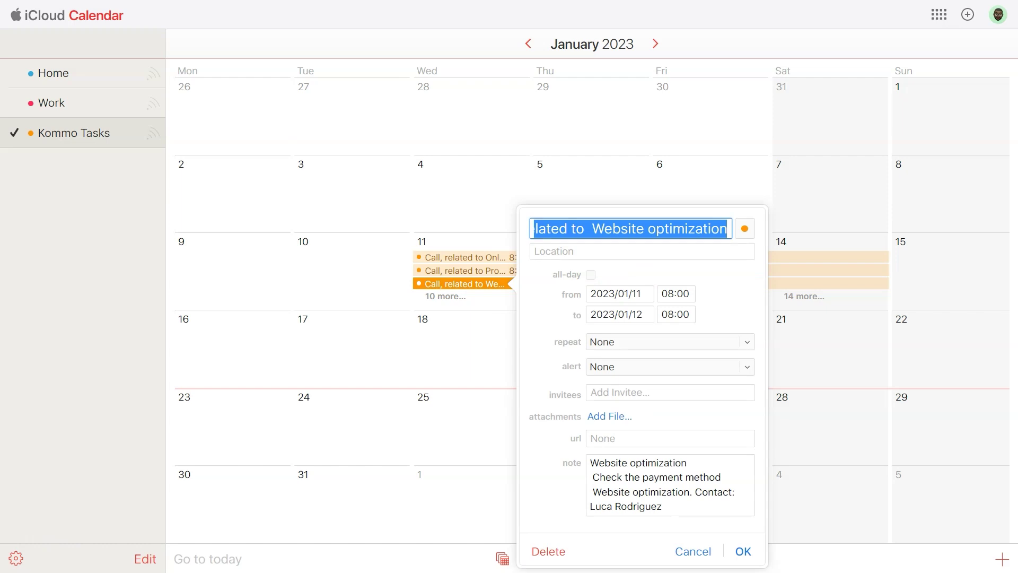
{"action": "left_click", "coordinate": [743, 550]}
{"action": "double_click", "coordinate": [465, 270]}
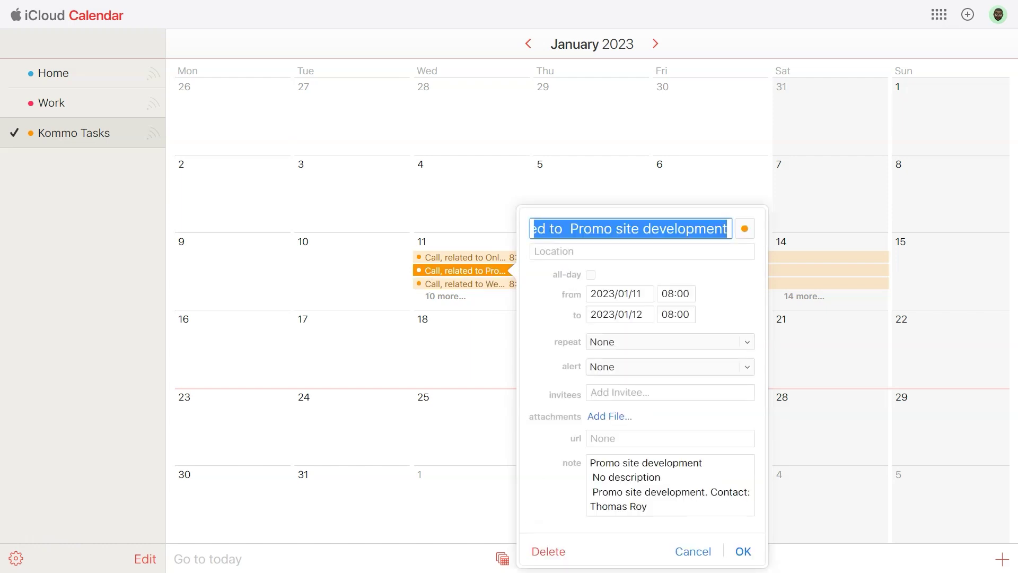
{"action": "key", "text": "Return"}
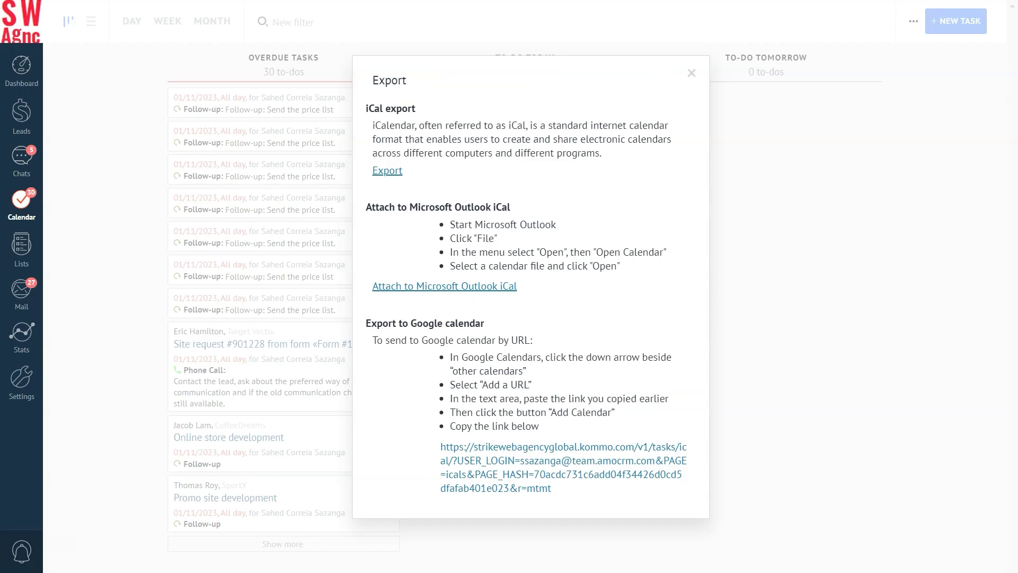
Attach the tasks calendar to Outlook and sync Windows Calendar so amoCRM tasks appear
{"action": "left_click", "coordinate": [403, 285]}
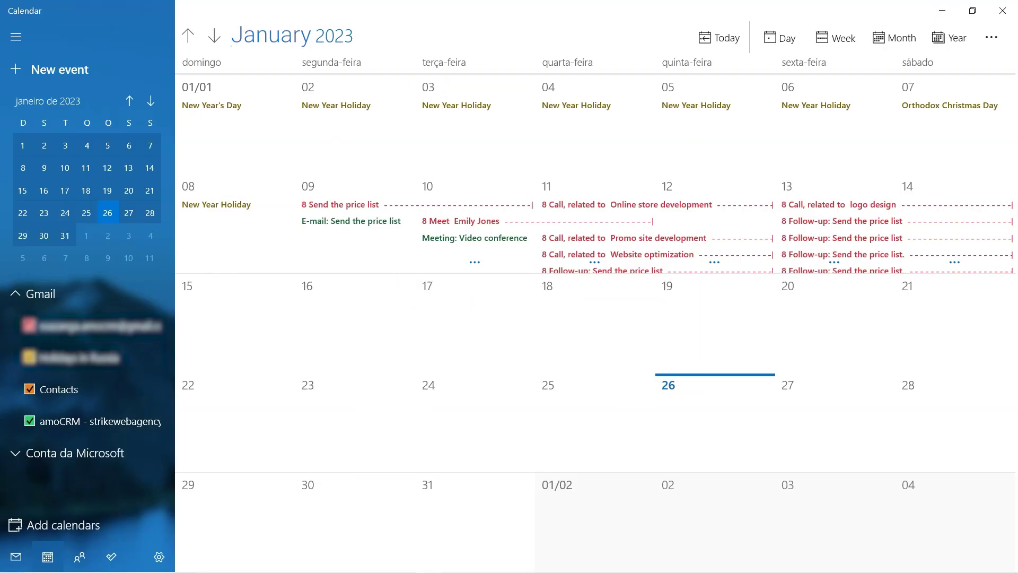
{"action": "left_click", "coordinate": [991, 37]}
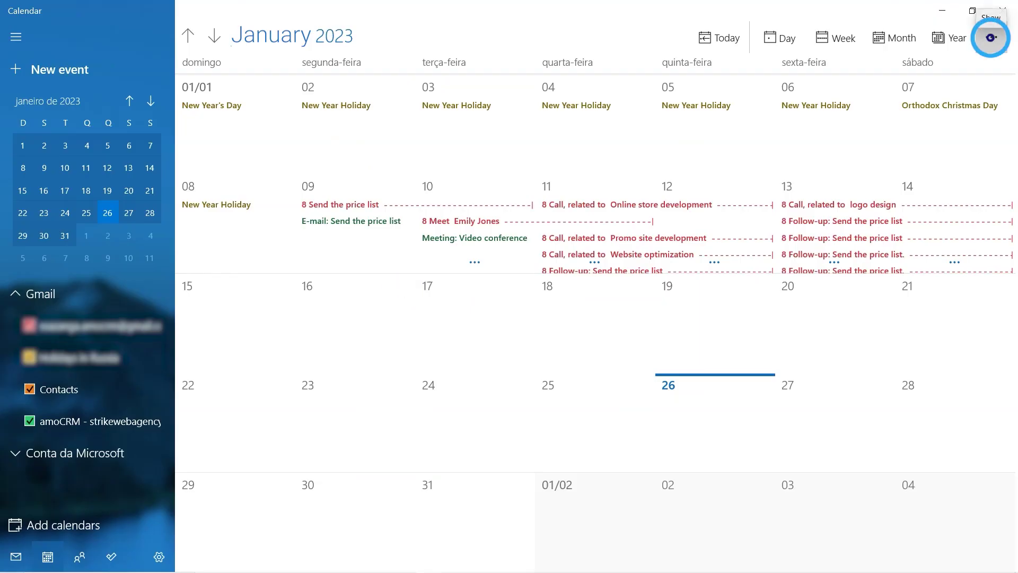
{"action": "left_click", "coordinate": [975, 92]}
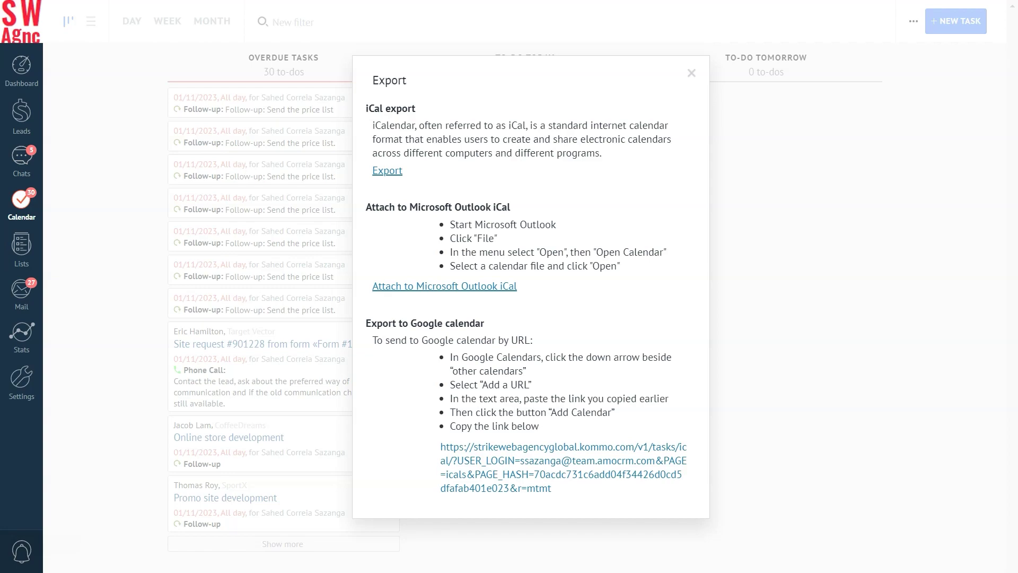
Select the full URL under 'Export to Google calendar' in the Export dialog
{"action": "left_click_drag", "start_coordinate": [441, 446], "coordinate": [539, 474]}
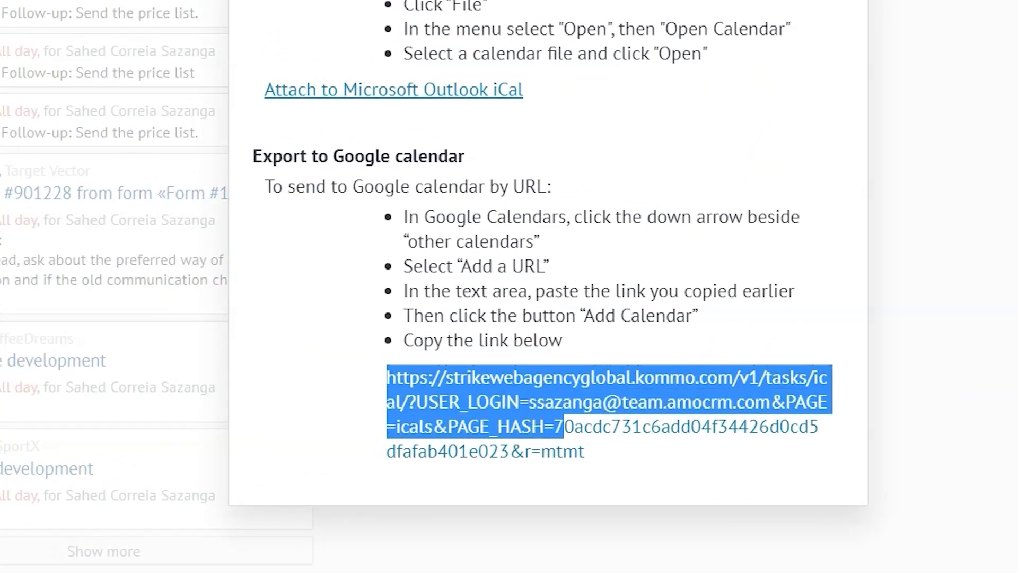
{"action": "left_click_drag", "start_coordinate": [563, 426], "coordinate": [583, 450]}
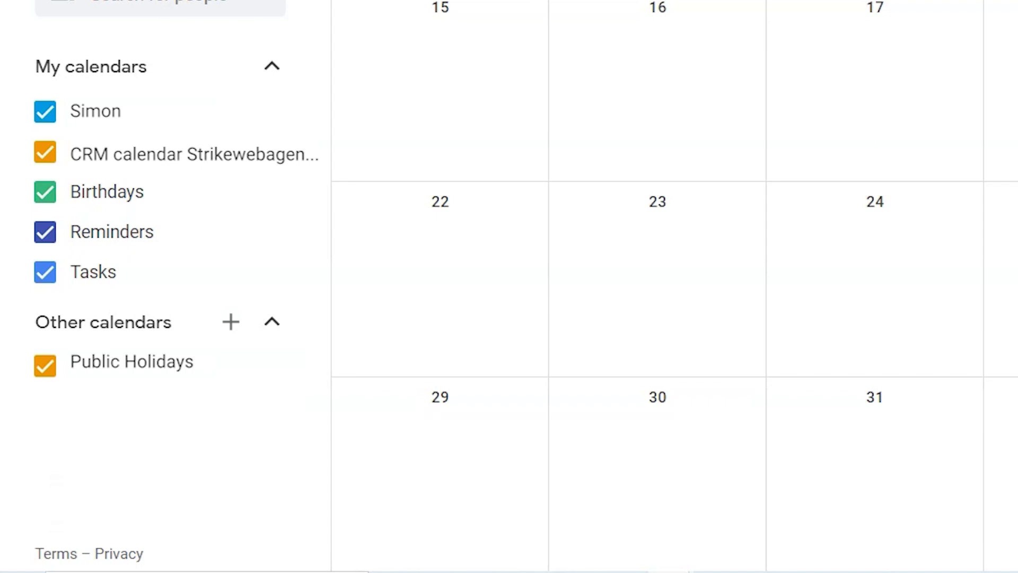
Add the copied Kommo tasks link to Google Calendar as a From URL calendar
{"action": "left_click", "coordinate": [230, 321]}
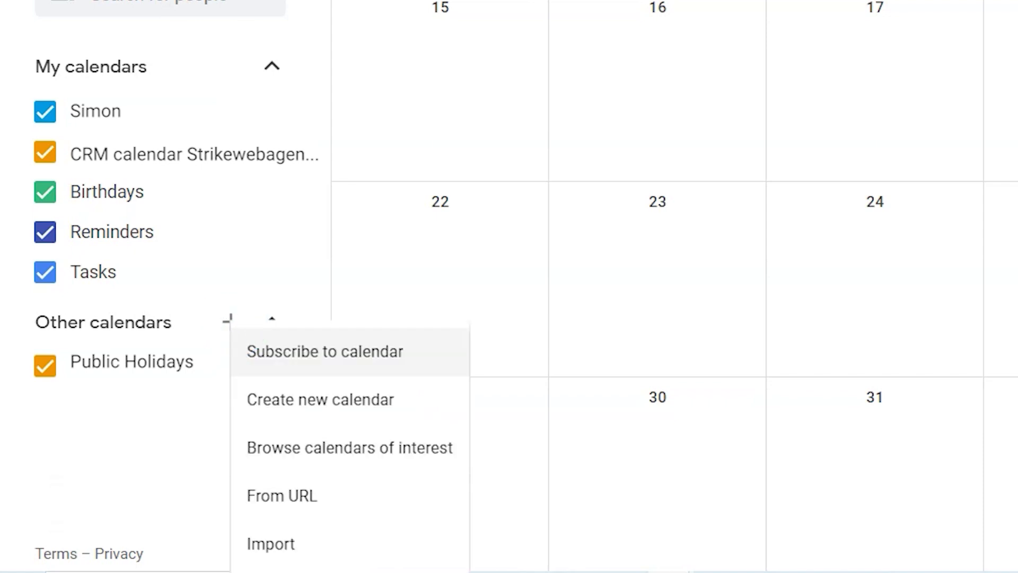
{"action": "left_click", "coordinate": [288, 493]}
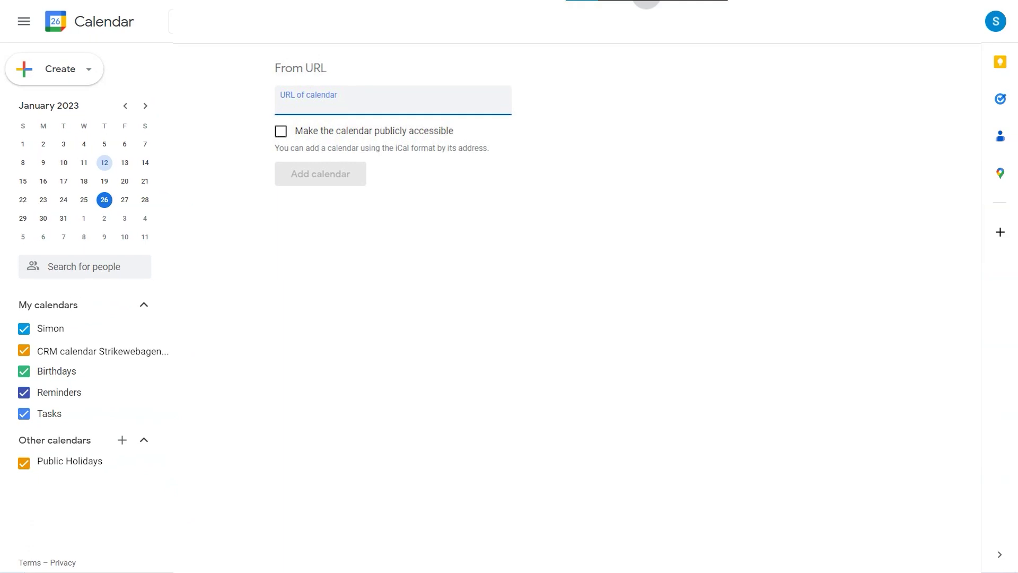
{"action": "key", "text": "ctrl+v"}
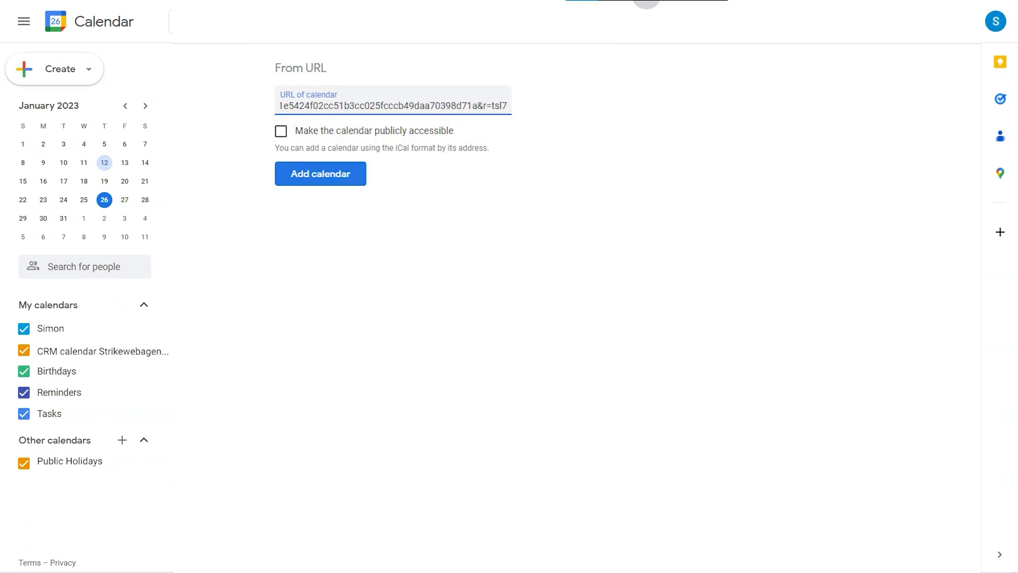
{"action": "left_click", "coordinate": [323, 173]}
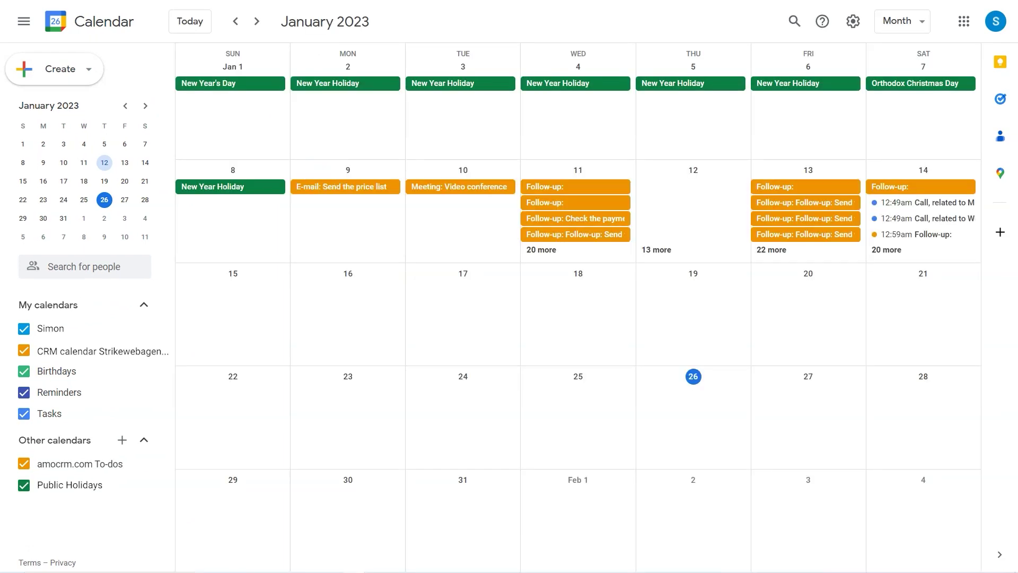